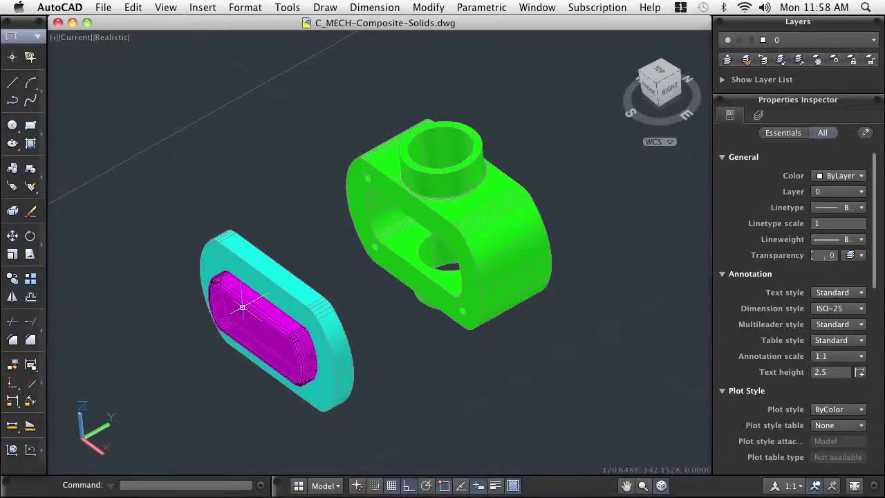
Union the magenta emboss with the cyan cap using Union from the Modeling palette
{"action": "left_click", "coordinate": [39, 38]}
{"action": "left_click", "coordinate": [32, 84]}
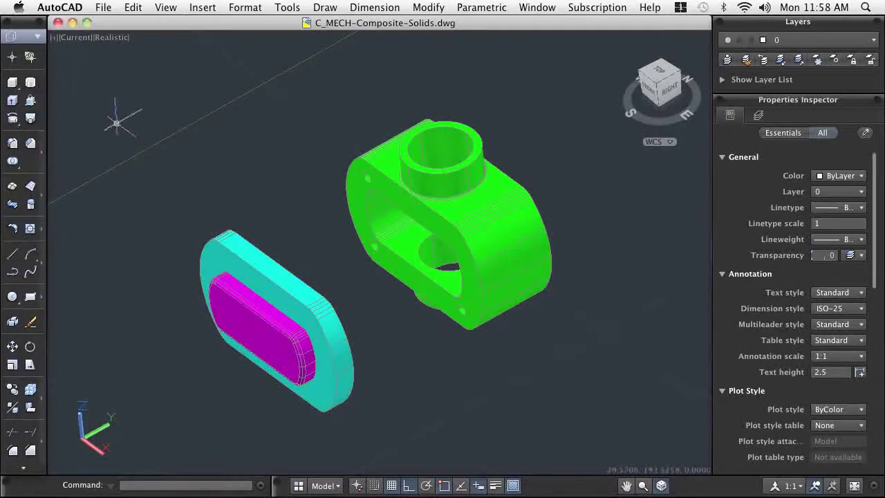
{"action": "left_click", "coordinate": [12, 161]}
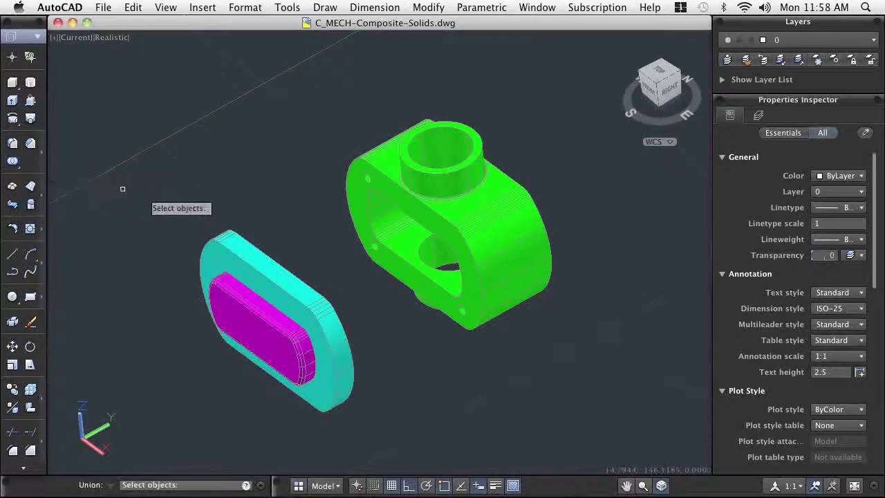
{"action": "left_click", "coordinate": [222, 242]}
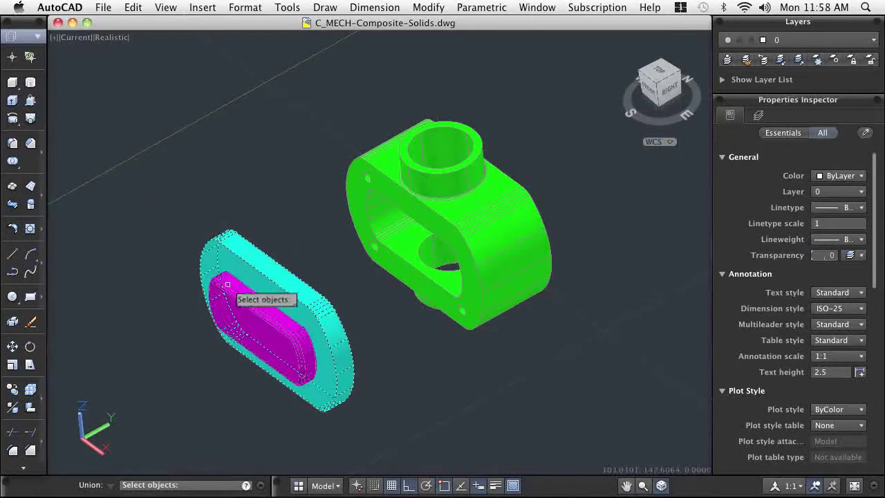
{"action": "key", "text": "Return"}
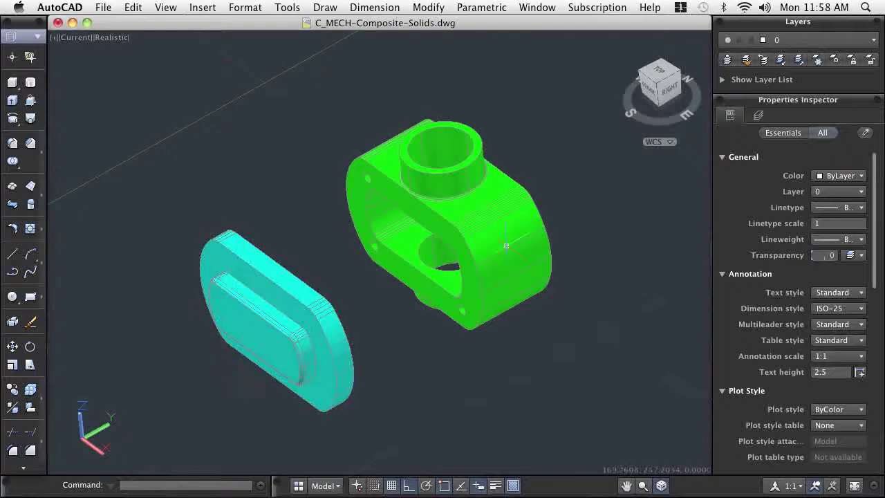
Thaw the Clearance layer to show the red clearance pins
{"action": "left_click", "coordinate": [875, 40]}
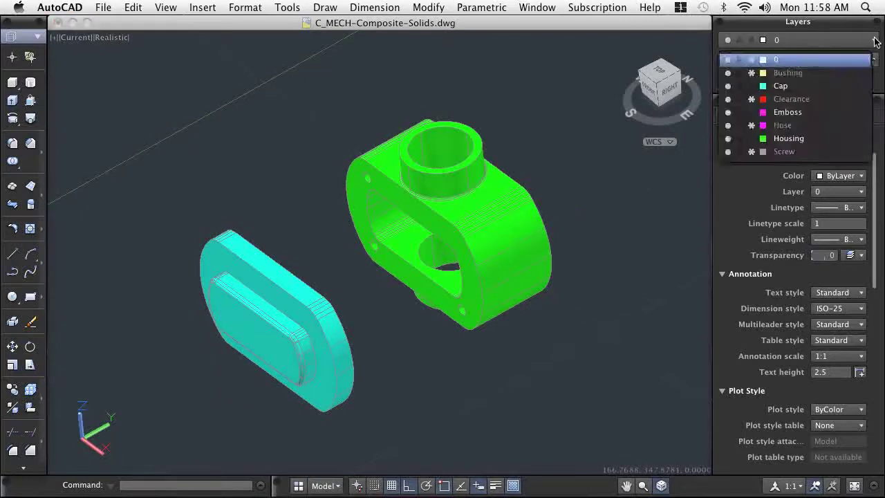
{"action": "left_click", "coordinate": [752, 99]}
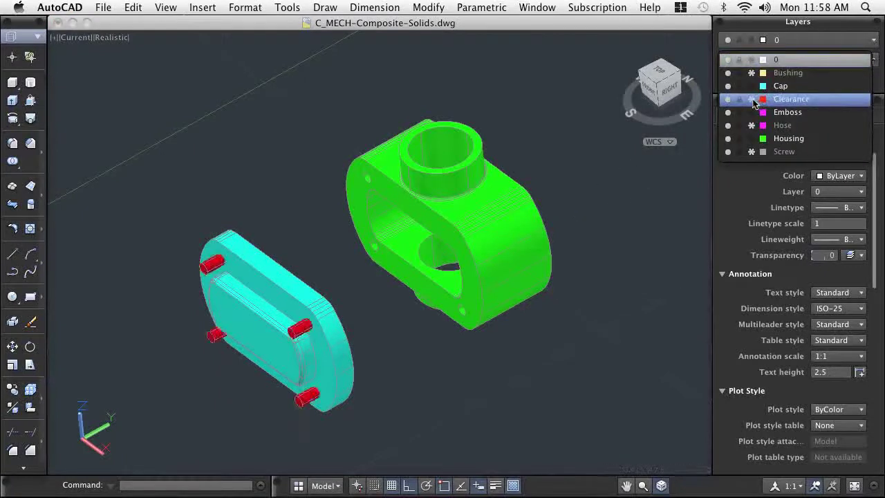
{"action": "left_click", "coordinate": [19, 170]}
Subtract the four red pins from the cyan cap to form four holes
{"action": "left_click", "coordinate": [18, 167]}
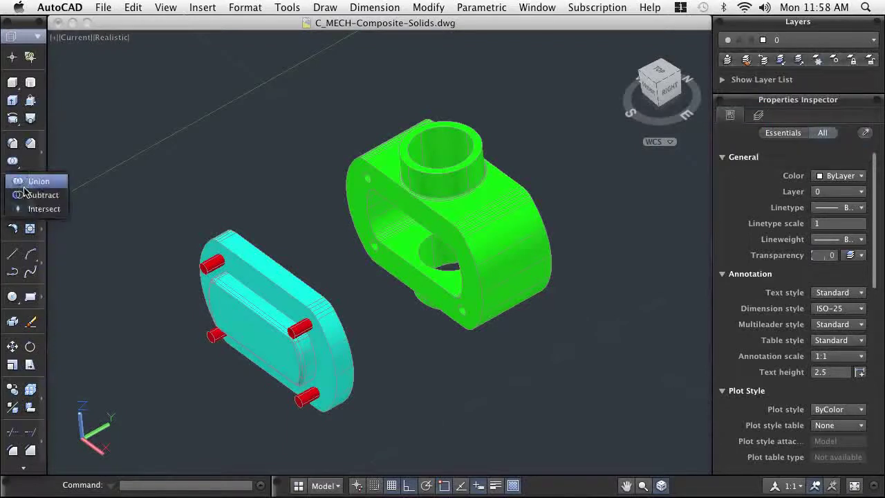
{"action": "left_click", "coordinate": [25, 194]}
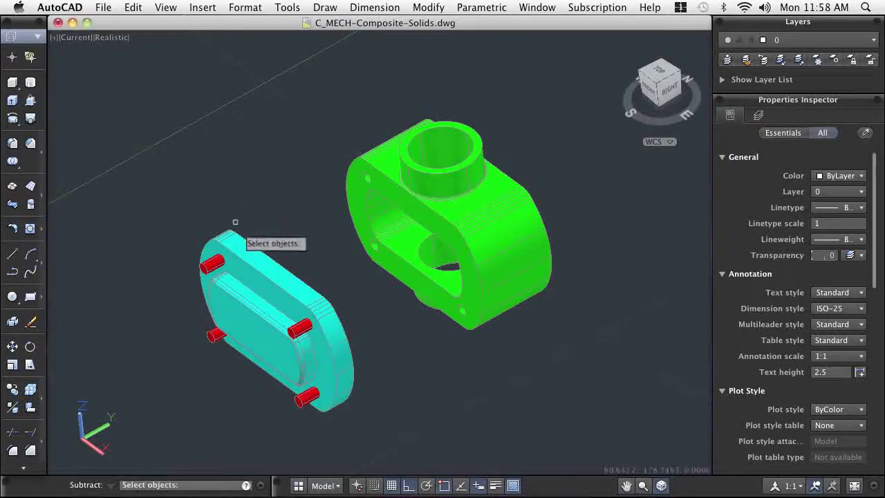
{"action": "left_click", "coordinate": [249, 250]}
{"action": "key", "text": "Return"}
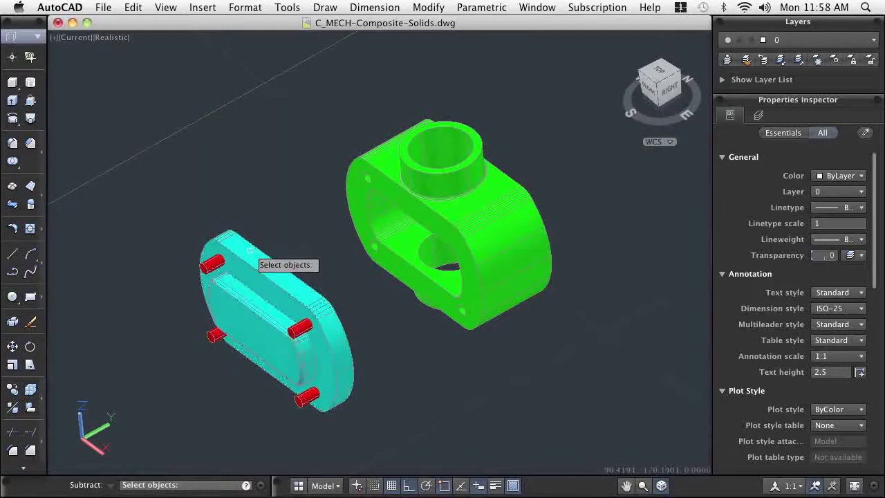
{"action": "left_click", "coordinate": [307, 321]}
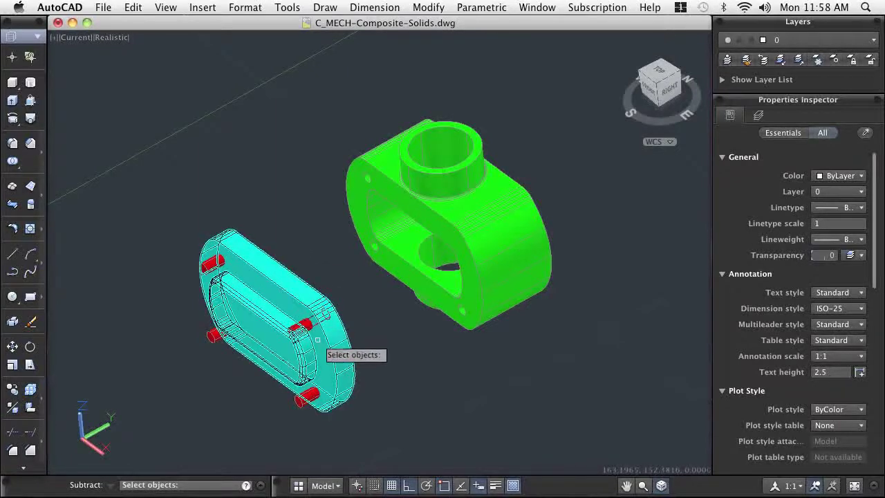
{"action": "left_click", "coordinate": [309, 394]}
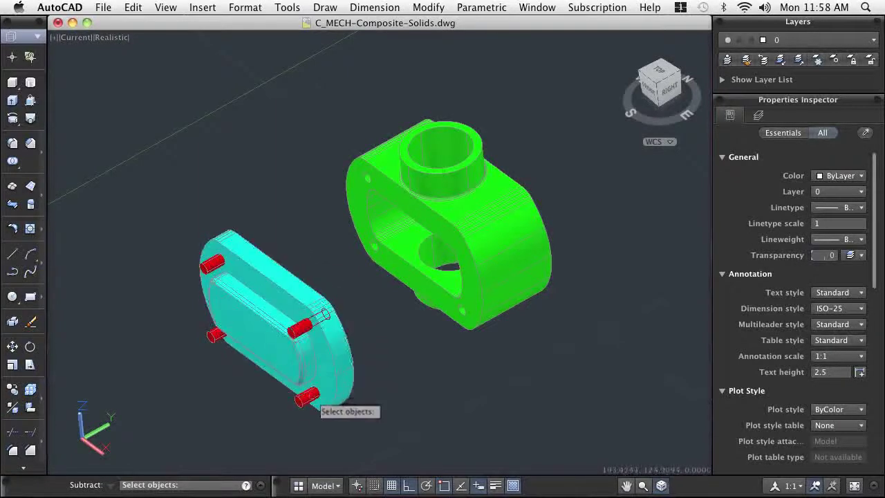
{"action": "left_click", "coordinate": [214, 335]}
{"action": "left_click", "coordinate": [208, 265]}
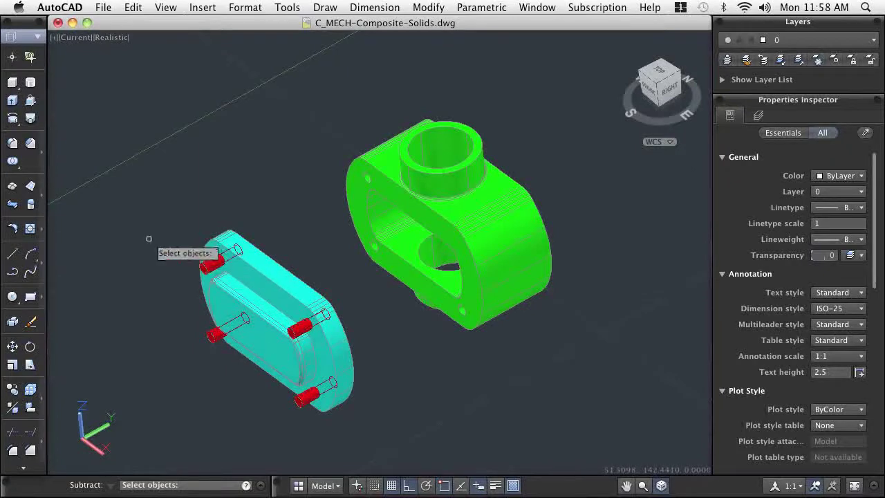
{"action": "key", "text": "Return"}
Move the cyan cap 75 units onto the green housing's front face with M
{"action": "type", "text": "m"}
{"action": "key", "text": "Return"}
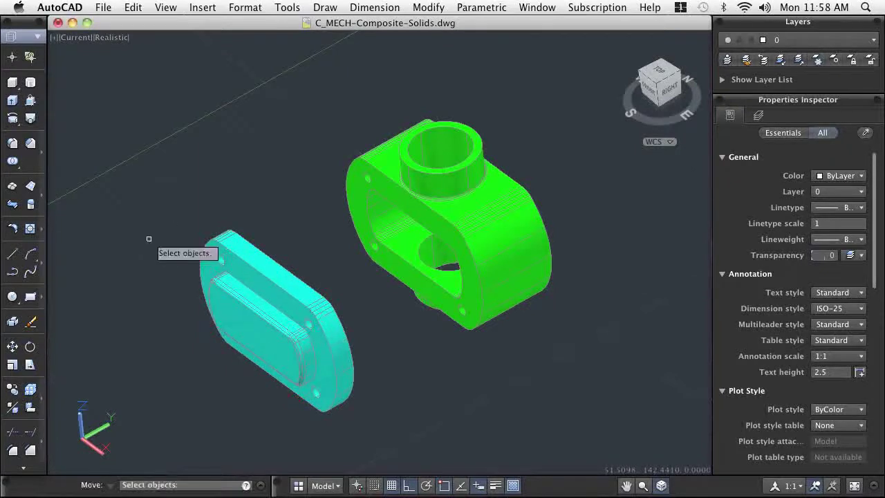
{"action": "left_click", "coordinate": [233, 230]}
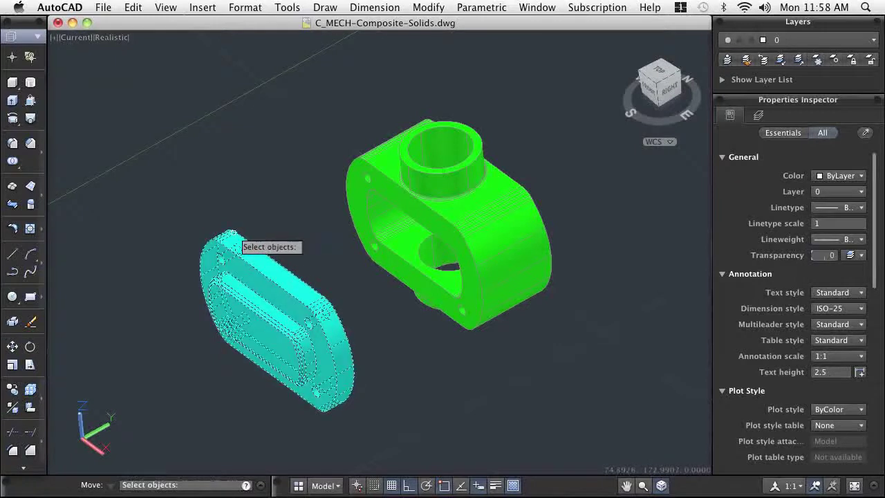
{"action": "key", "text": "Return"}
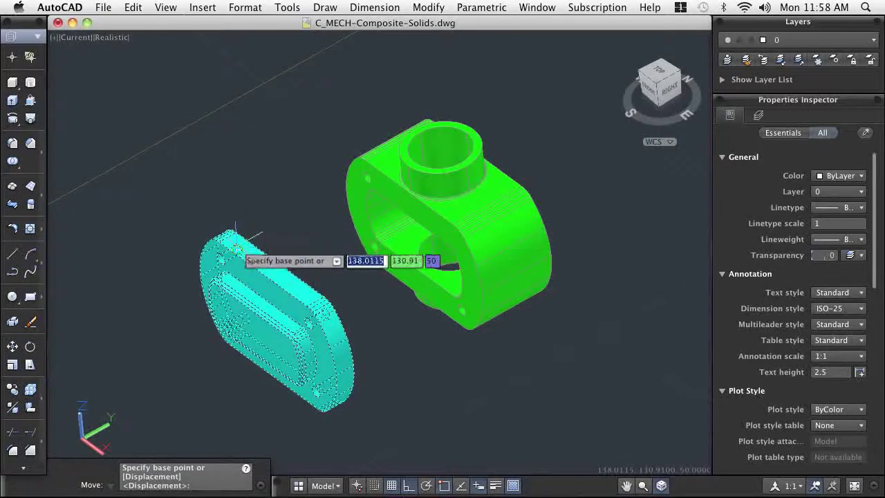
{"action": "left_click", "coordinate": [237, 247]}
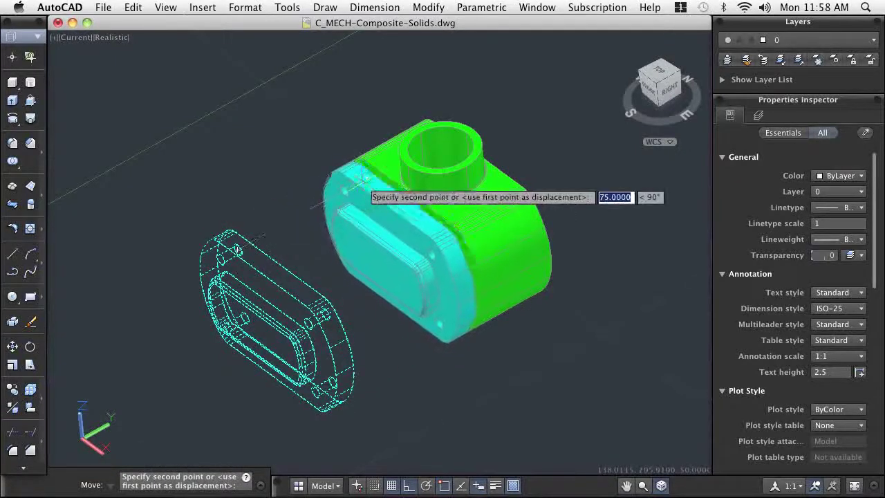
{"action": "left_click", "coordinate": [362, 183]}
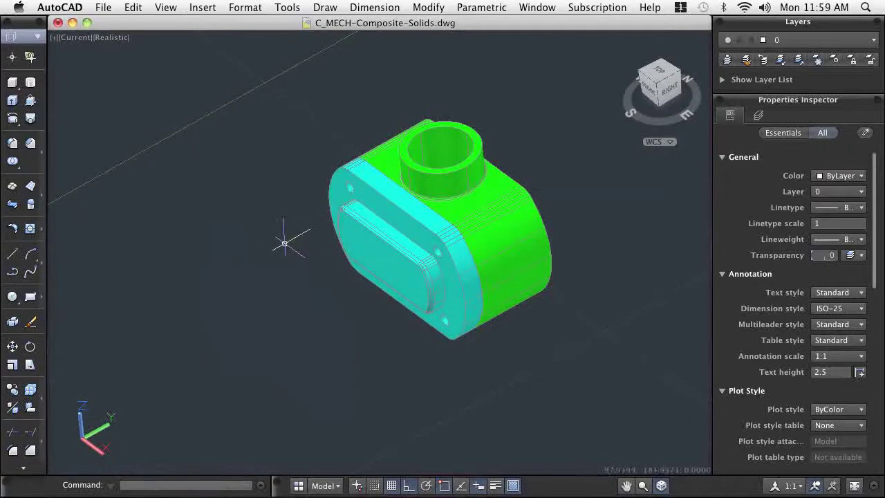
Thaw the Screw layer to reveal the cap screw
{"action": "left_click", "coordinate": [823, 43]}
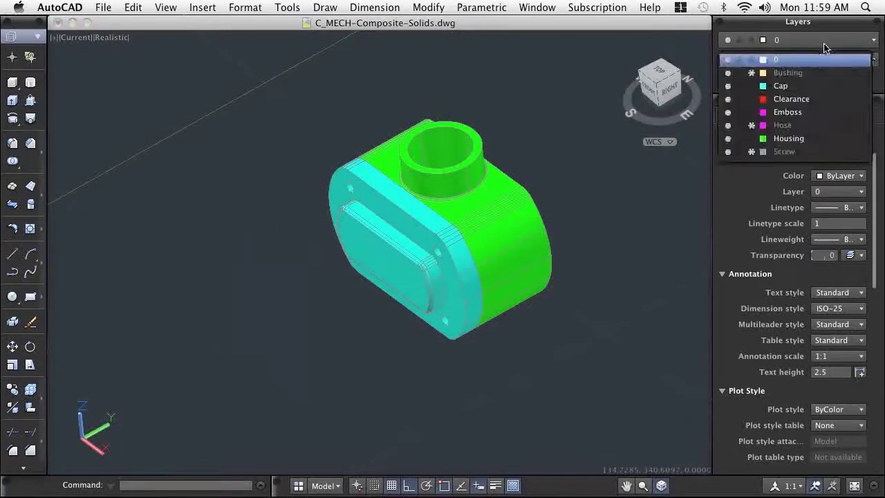
{"action": "left_click", "coordinate": [751, 151]}
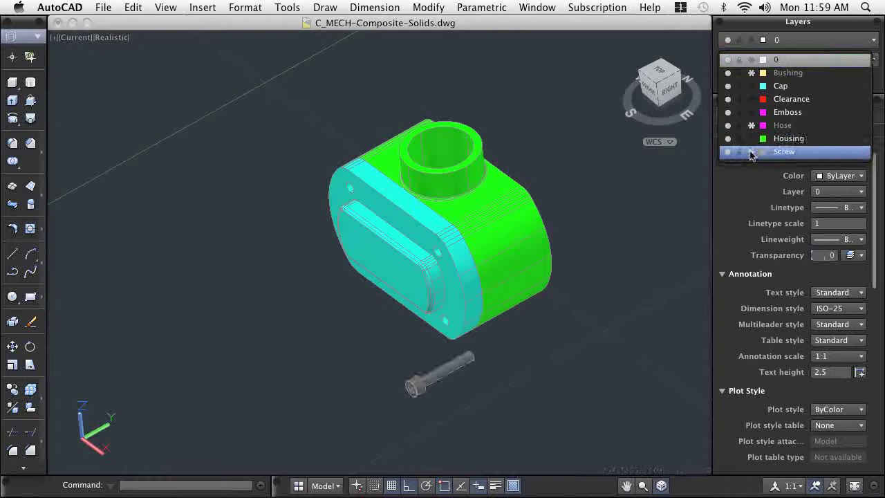
{"action": "left_click", "coordinate": [553, 366]}
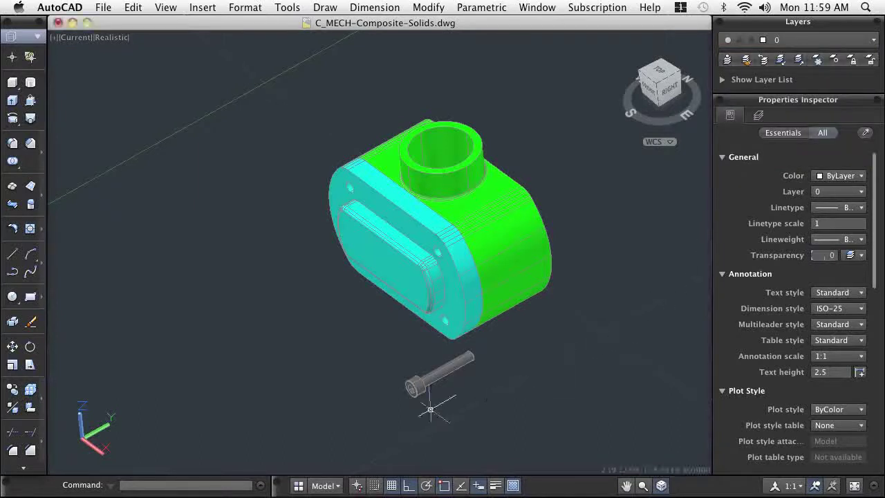
Move the cap screw by its head into the cap plate's upper-right hole
{"action": "type", "text": "m"}
{"action": "key", "text": "Return"}
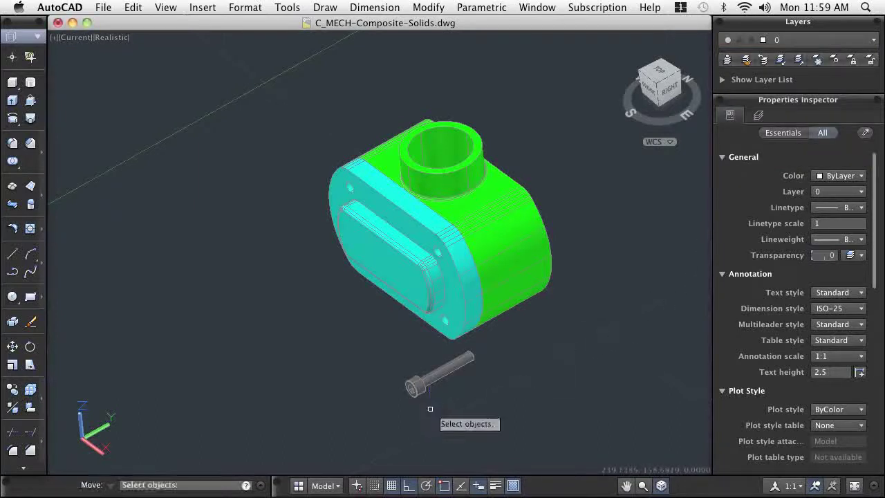
{"action": "left_click", "coordinate": [426, 391]}
{"action": "key", "text": "Return"}
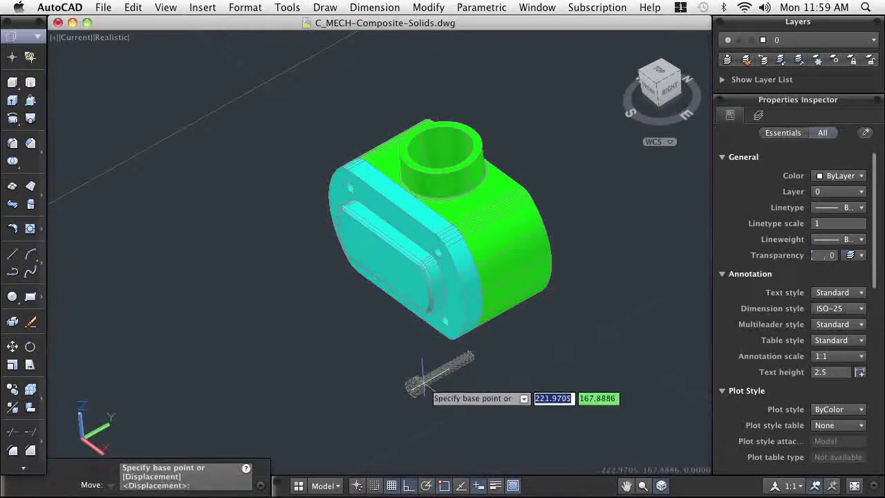
{"action": "scroll", "coordinate": [412, 387], "scroll_direction": "up", "scroll_amount": 4}
{"action": "left_click", "coordinate": [410, 387]}
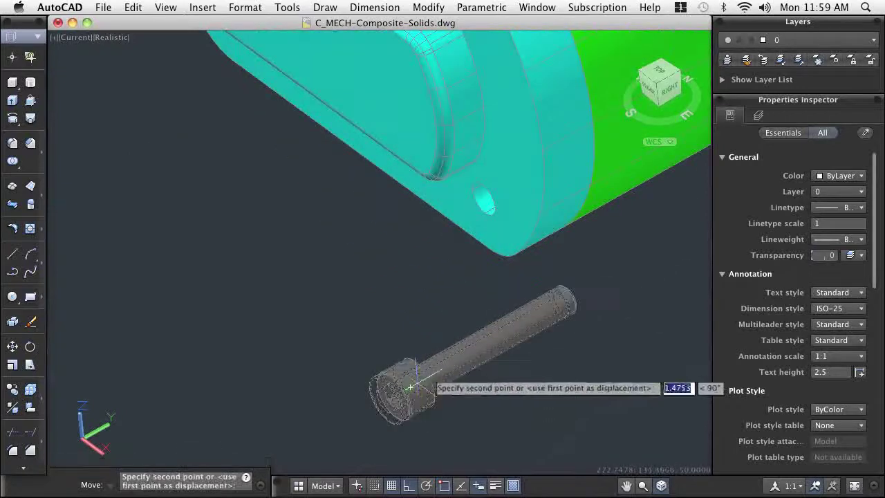
{"action": "scroll", "coordinate": [410, 387], "scroll_direction": "up", "scroll_amount": 5}
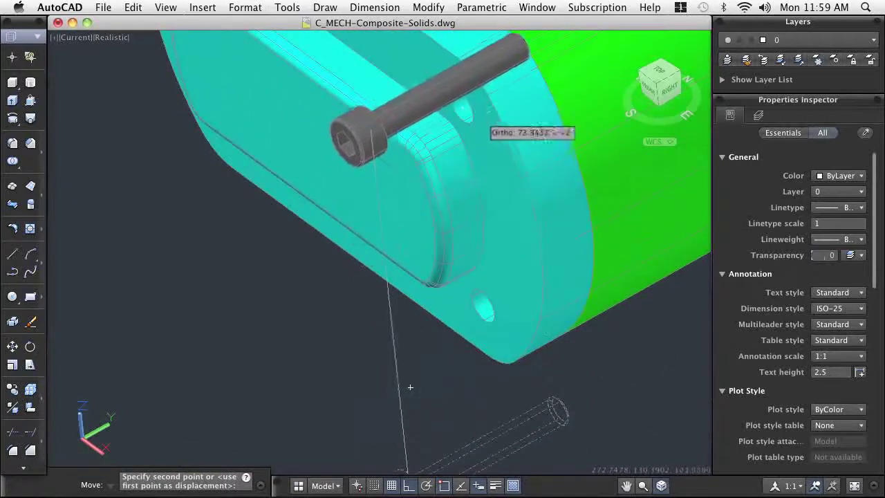
{"action": "left_click", "coordinate": [461, 105]}
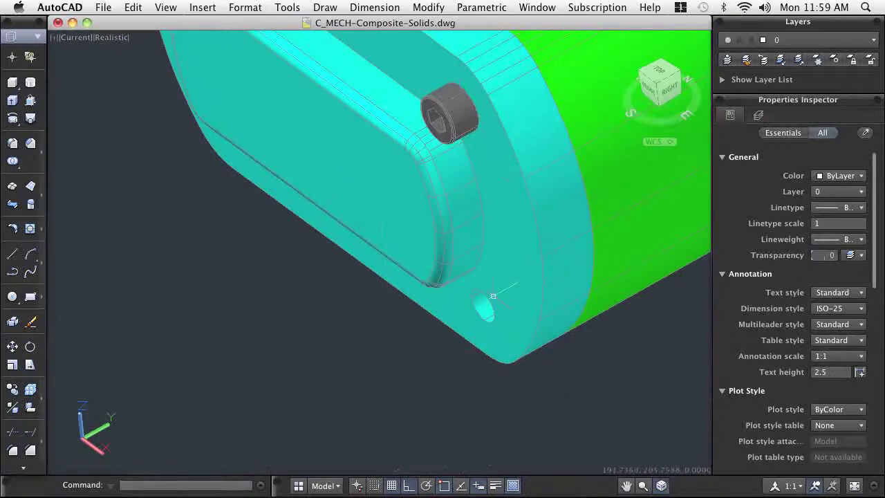
{"action": "scroll", "coordinate": [396, 403], "scroll_direction": "down", "scroll_amount": 3}
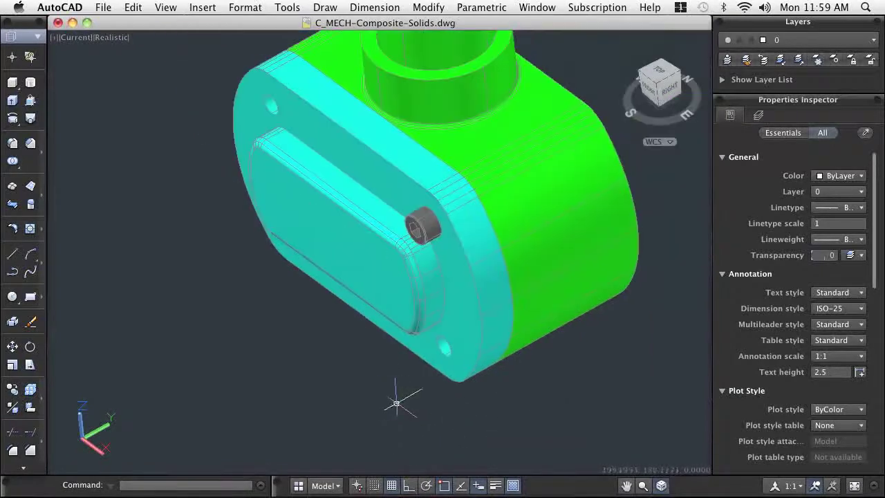
{"action": "left_click", "coordinate": [874, 487]}
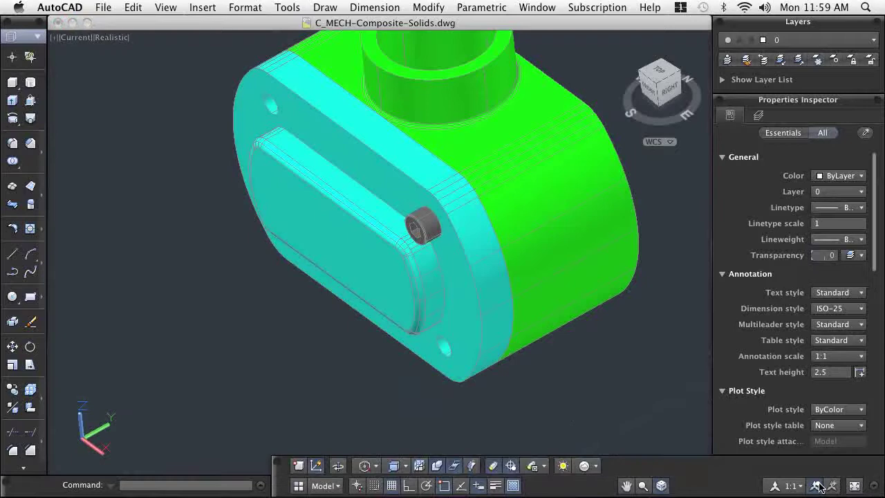
Orbit the assembly round to a front view of the housing
{"action": "left_click", "coordinate": [338, 466]}
{"action": "left_click_drag", "start_coordinate": [337, 442], "coordinate": [375, 385]}
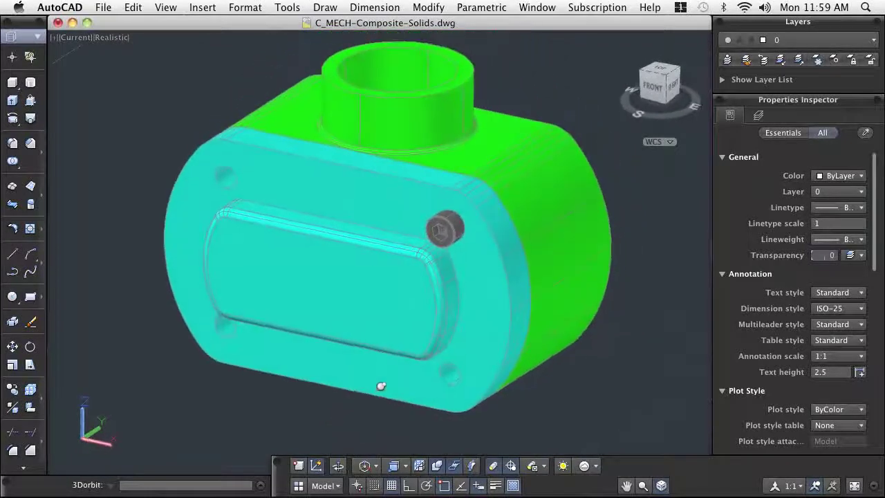
{"action": "right_click", "coordinate": [368, 250]}
{"action": "left_click", "coordinate": [389, 261]}
{"action": "left_click", "coordinate": [874, 486]}
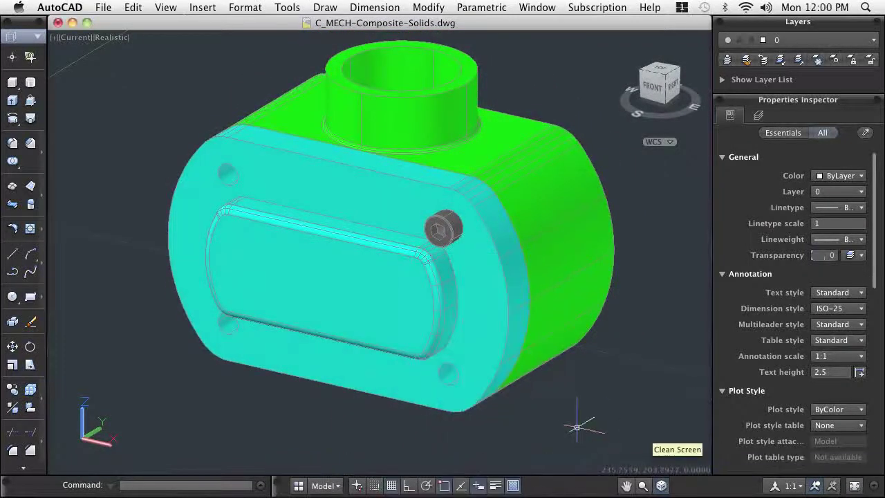
Copy the cap screw from its head into the remaining holes of the cap
{"action": "type", "text": "co"}
{"action": "key", "text": "Return"}
{"action": "left_click", "coordinate": [444, 244]}
{"action": "key", "text": "Return"}
{"action": "left_click", "coordinate": [446, 228]}
{"action": "scroll", "coordinate": [446, 228], "scroll_direction": "up", "scroll_amount": 5}
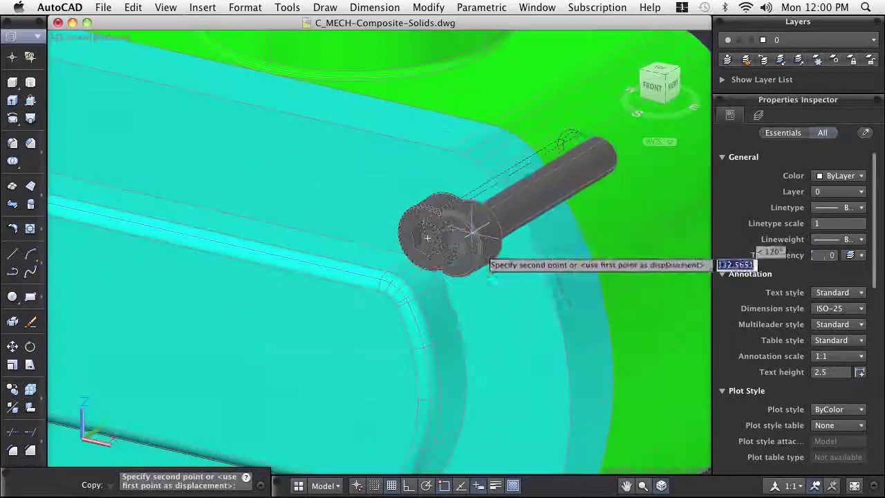
{"action": "scroll", "coordinate": [477, 304], "scroll_direction": "down", "scroll_amount": 6}
{"action": "scroll", "coordinate": [284, 365], "scroll_direction": "up", "scroll_amount": 4}
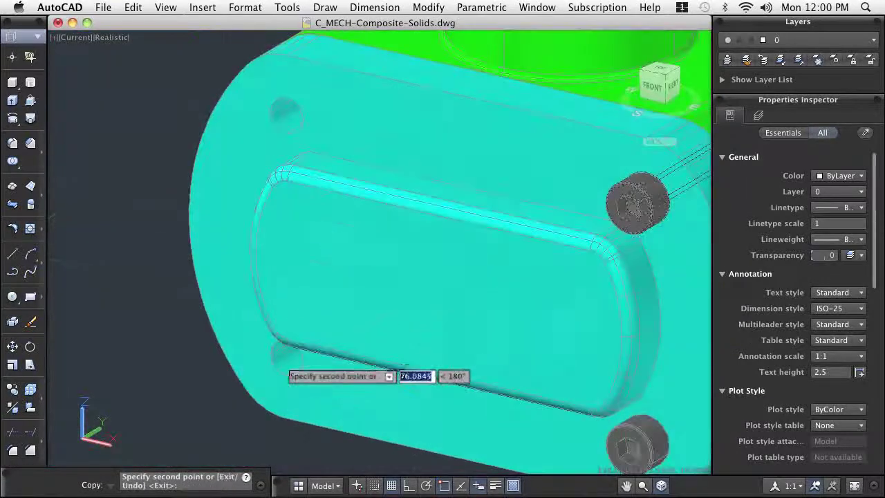
{"action": "left_click", "coordinate": [278, 121]}
{"action": "key", "text": "Return"}
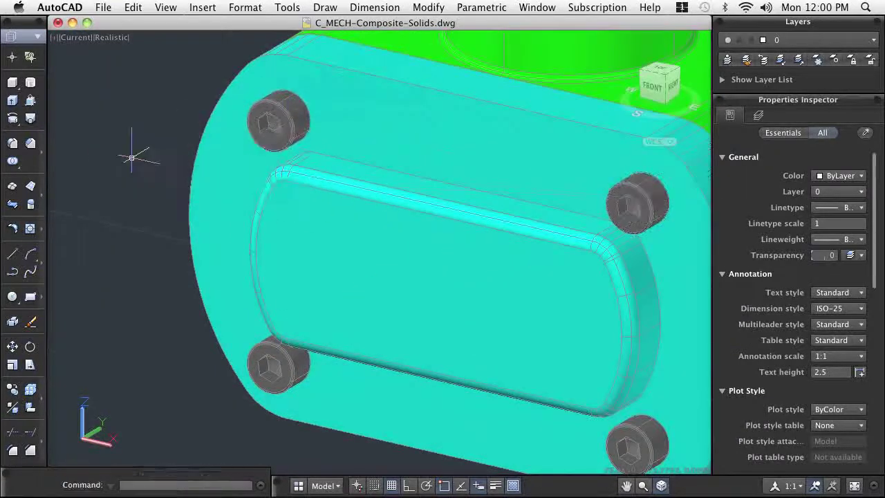
{"action": "scroll", "coordinate": [119, 221], "scroll_direction": "down", "scroll_amount": 5}
Run Interference Checking of the housing and cap plate against the screws, then close the results
{"action": "left_click", "coordinate": [427, 7]}
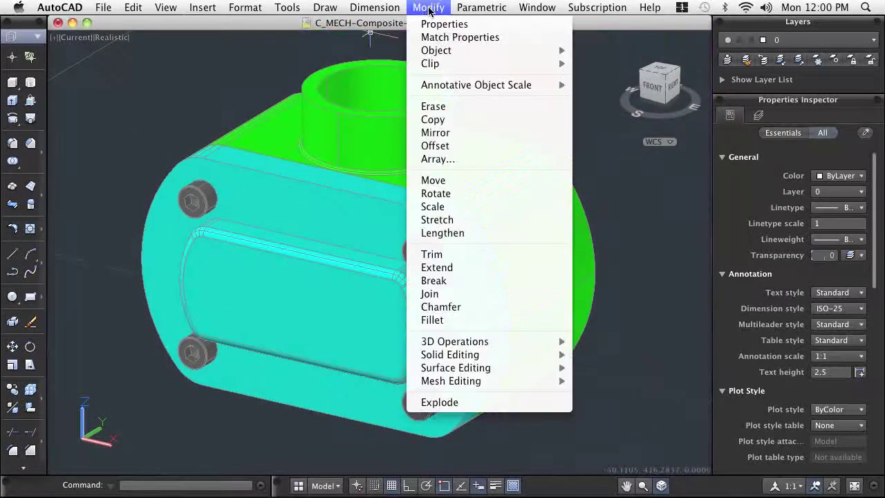
{"action": "mouse_move", "coordinate": [475, 348]}
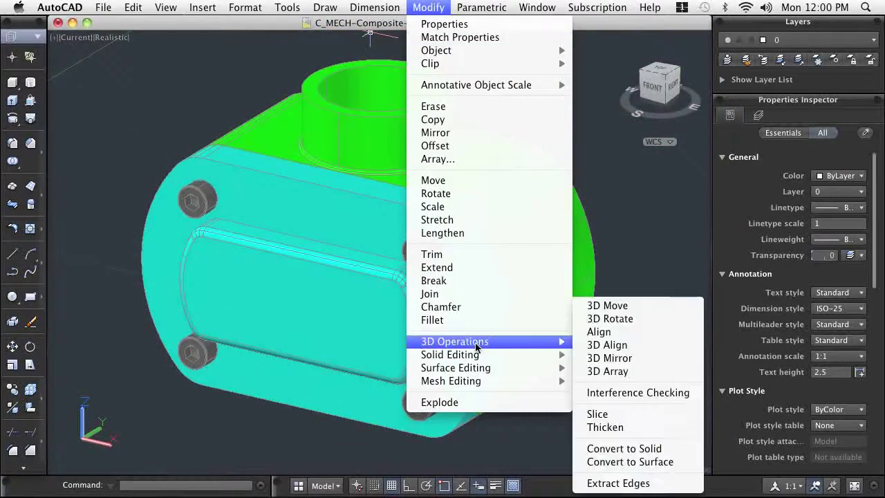
{"action": "left_click", "coordinate": [616, 392]}
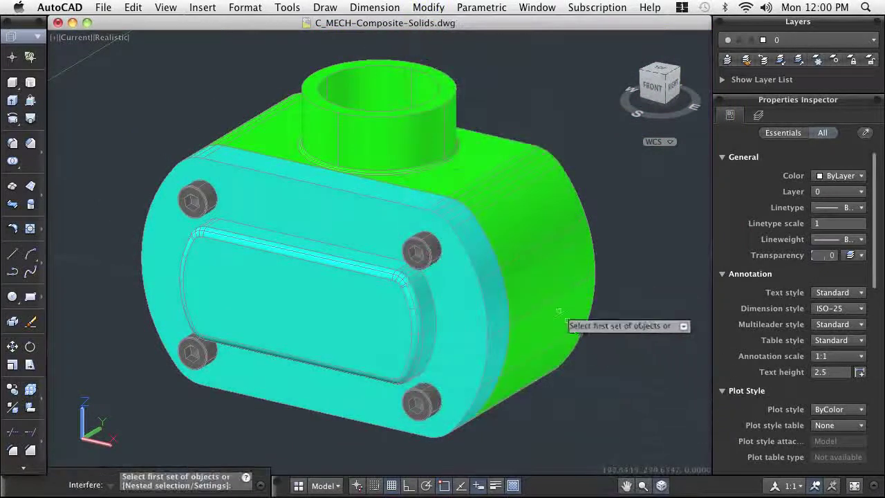
{"action": "left_click", "coordinate": [527, 268]}
{"action": "left_click", "coordinate": [485, 279]}
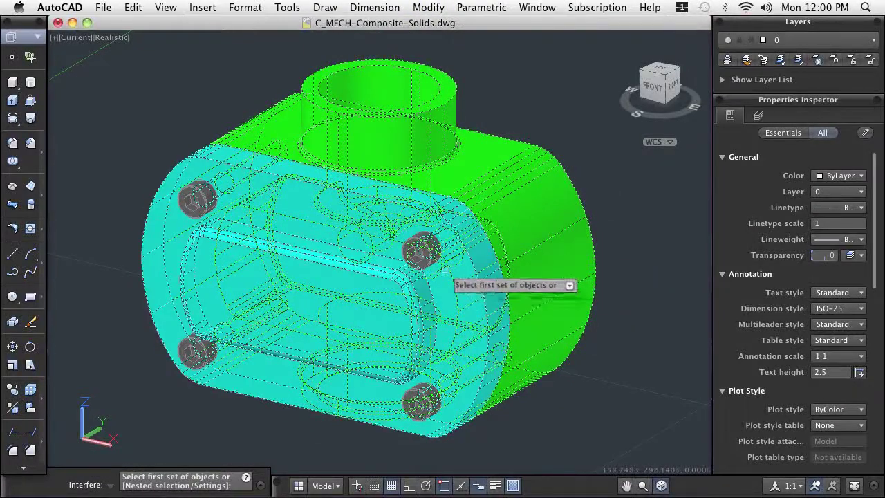
{"action": "key", "text": "Return"}
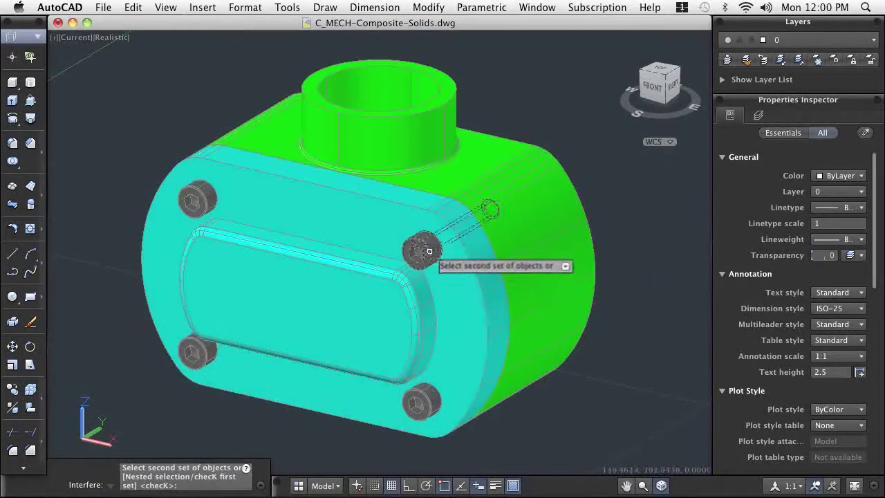
{"action": "left_click", "coordinate": [418, 401]}
{"action": "left_click", "coordinate": [196, 351]}
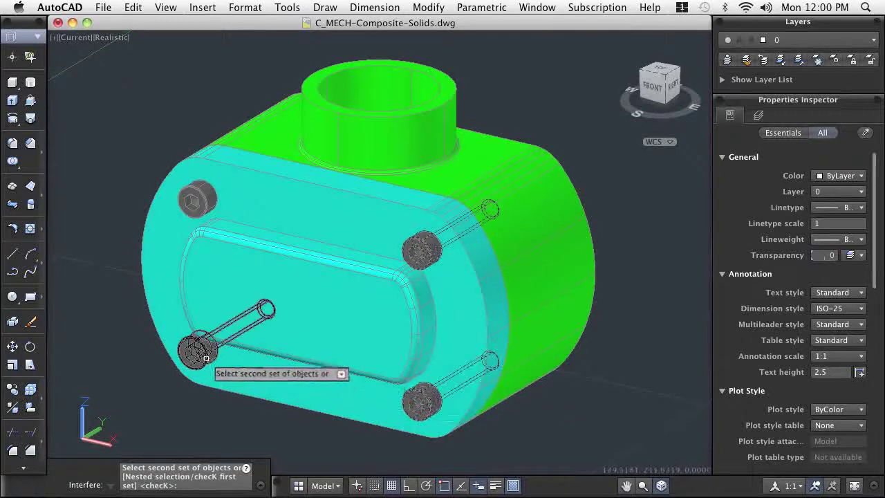
{"action": "left_click", "coordinate": [188, 191]}
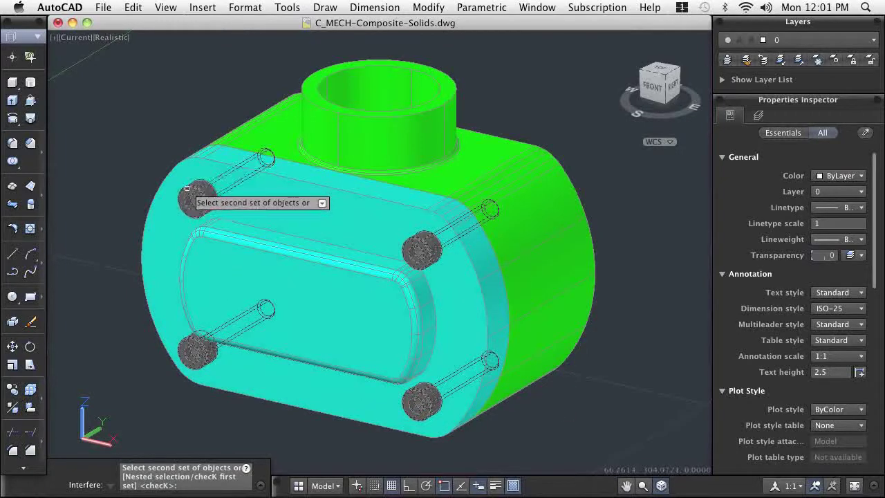
{"action": "key", "text": "Return"}
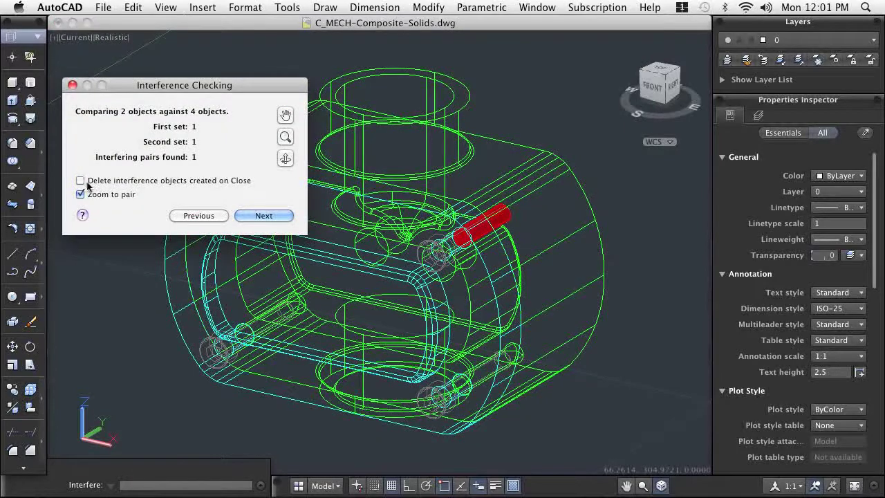
{"action": "left_click", "coordinate": [72, 85]}
Switch the visual style to 2D Wireframe and zoom in on the clashing screw
{"action": "left_click", "coordinate": [112, 39]}
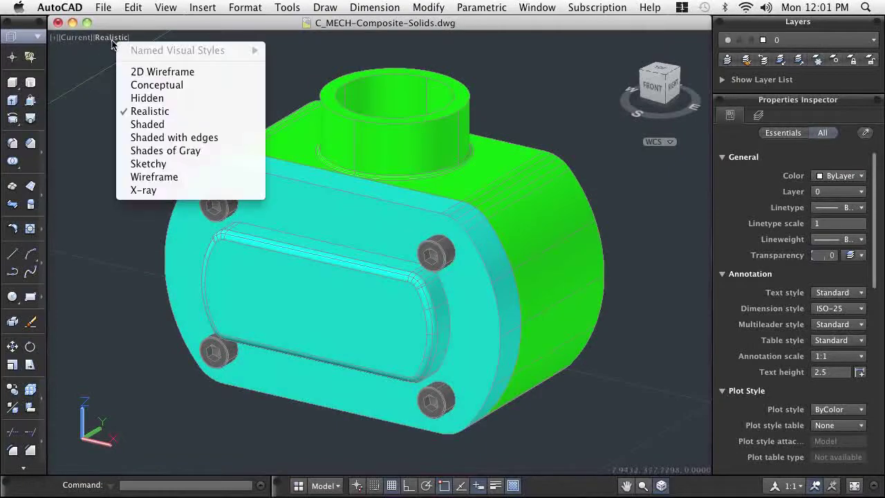
{"action": "left_click", "coordinate": [128, 72]}
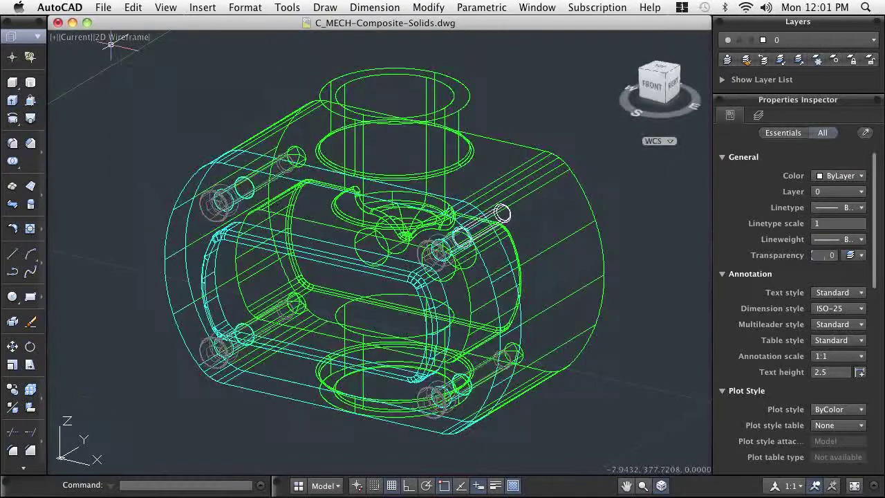
{"action": "scroll", "coordinate": [541, 235], "scroll_direction": "up", "scroll_amount": 5}
Subtract the clearance cylinder from the green housing at the upper-right screw
{"action": "left_click", "coordinate": [470, 177]}
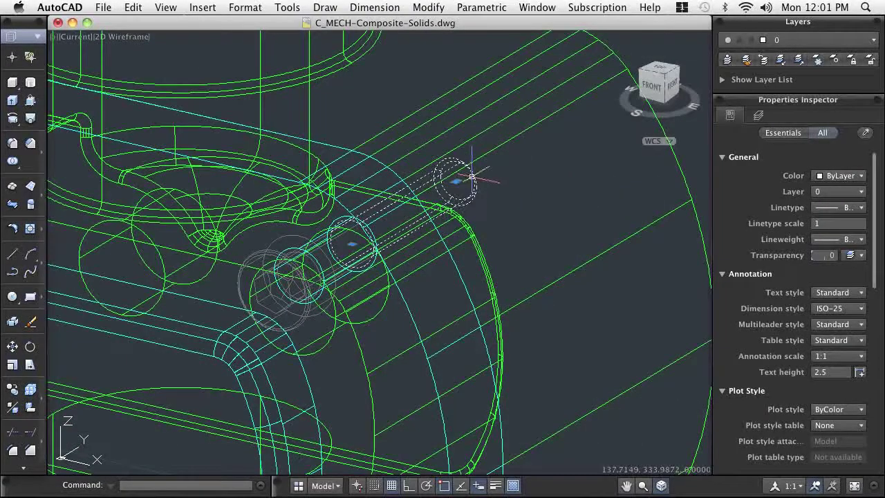
{"action": "key", "text": "Escape"}
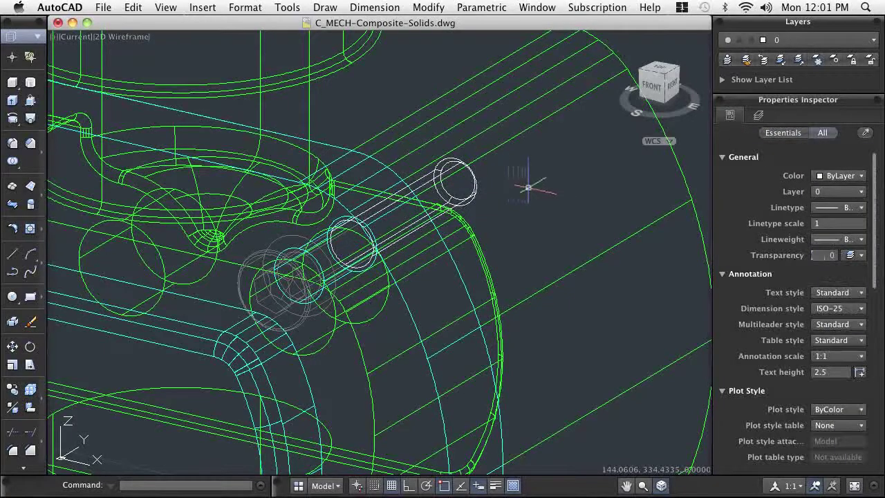
{"action": "left_click", "coordinate": [478, 188]}
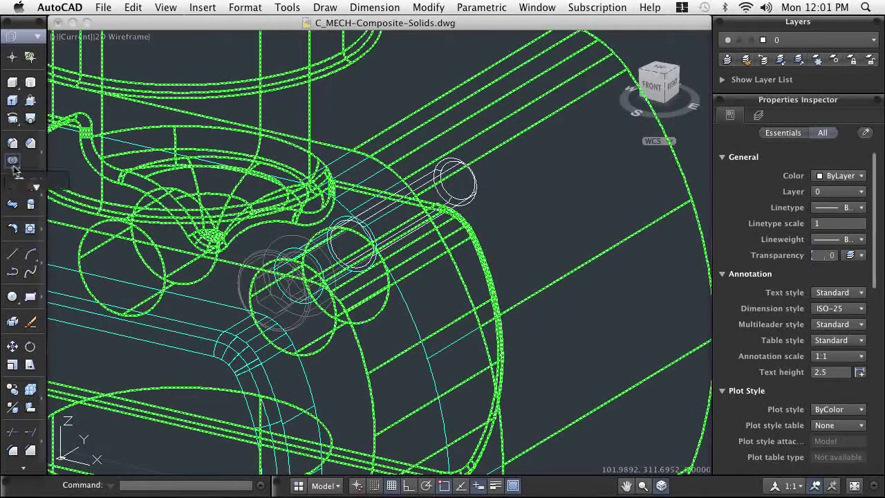
{"action": "left_click", "coordinate": [38, 193]}
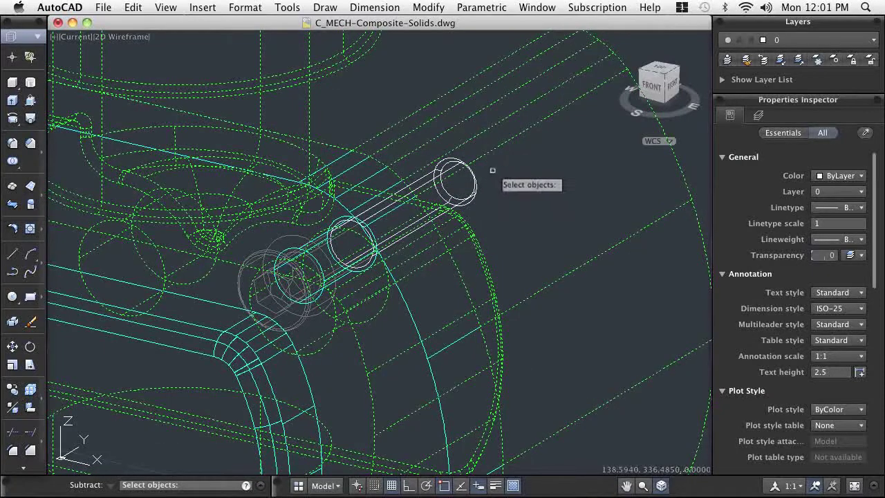
{"action": "key", "text": "Return"}
{"action": "left_click", "coordinate": [474, 176]}
{"action": "key", "text": "Return"}
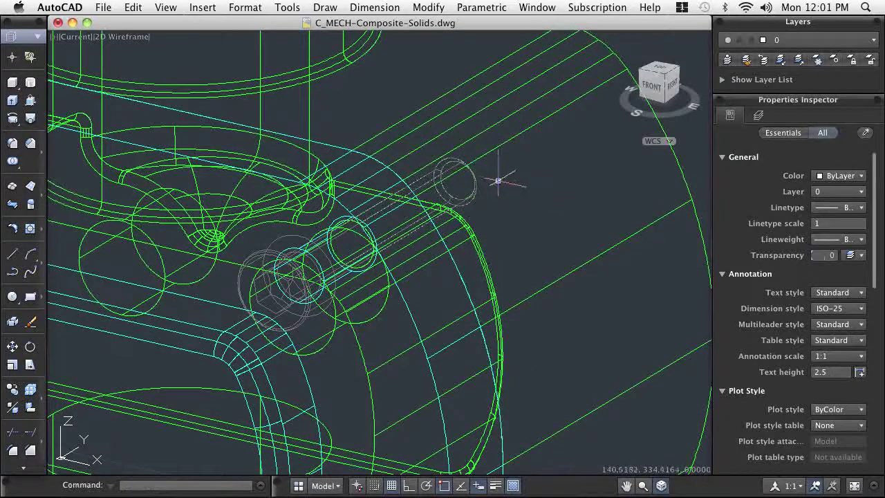
{"action": "scroll", "coordinate": [490, 192], "scroll_direction": "down", "scroll_amount": 5}
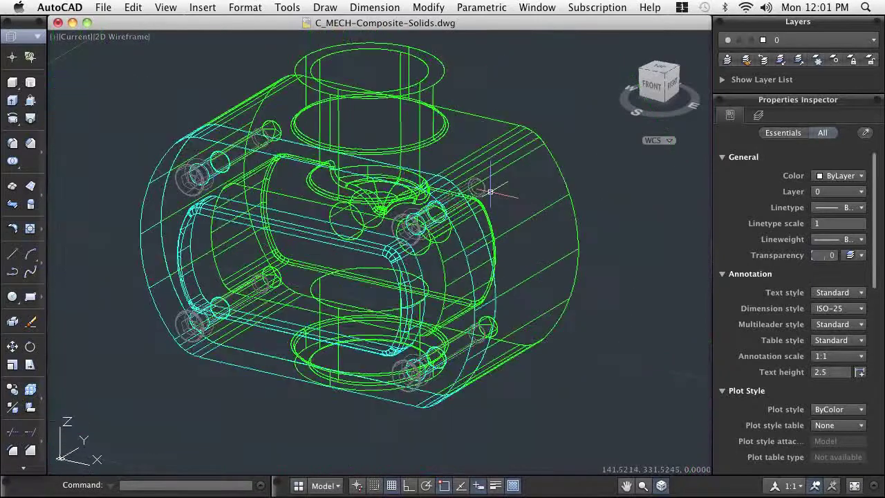
{"action": "left_click", "coordinate": [429, 7]}
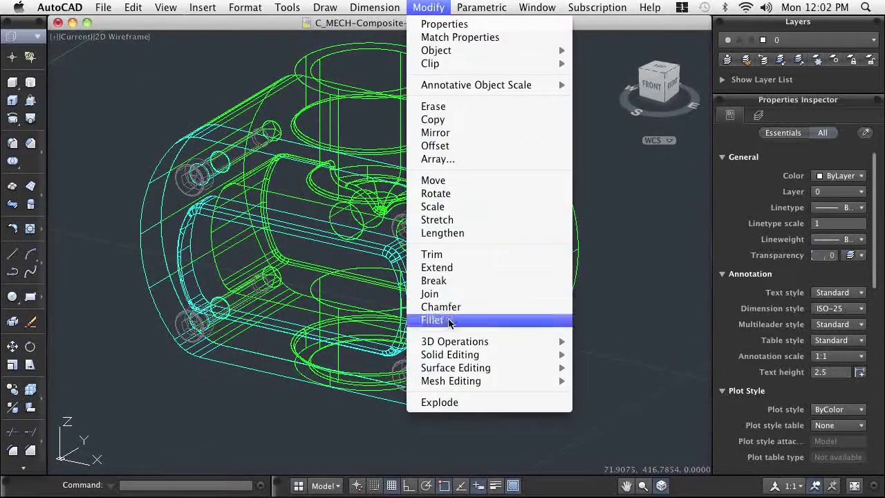
{"action": "mouse_move", "coordinate": [444, 340]}
{"action": "left_click", "coordinate": [609, 393]}
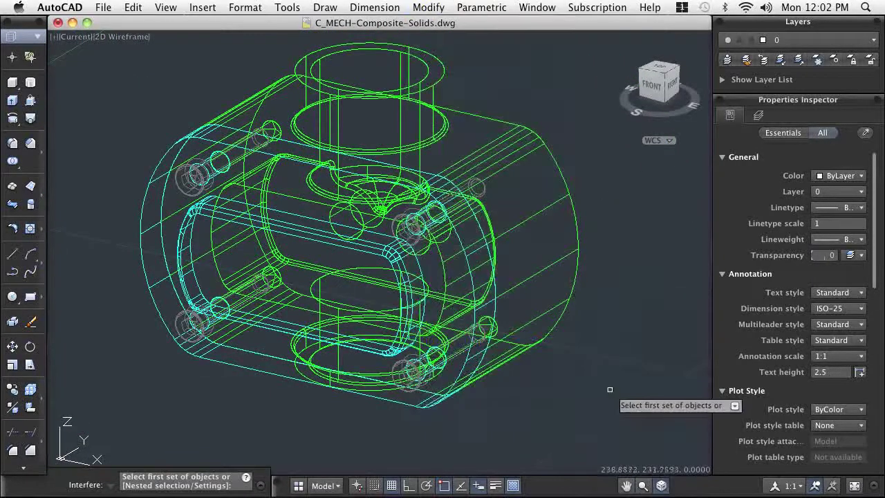
{"action": "left_click", "coordinate": [494, 281]}
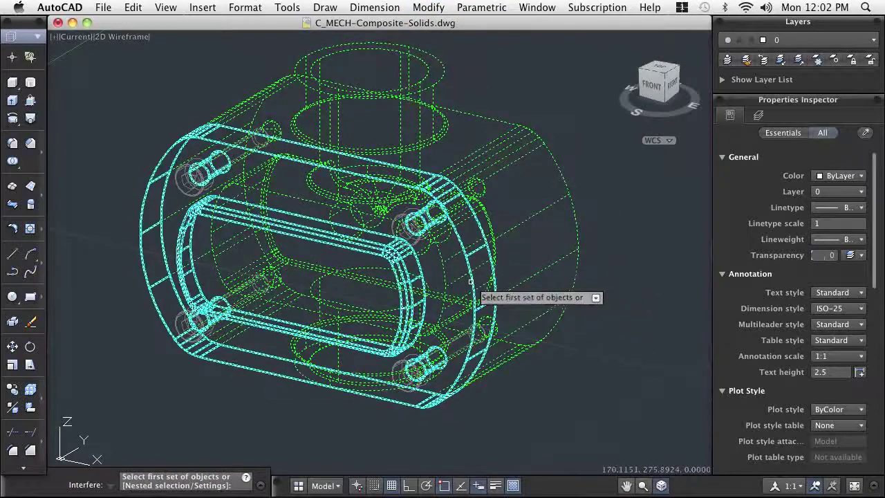
{"action": "key", "text": "Return"}
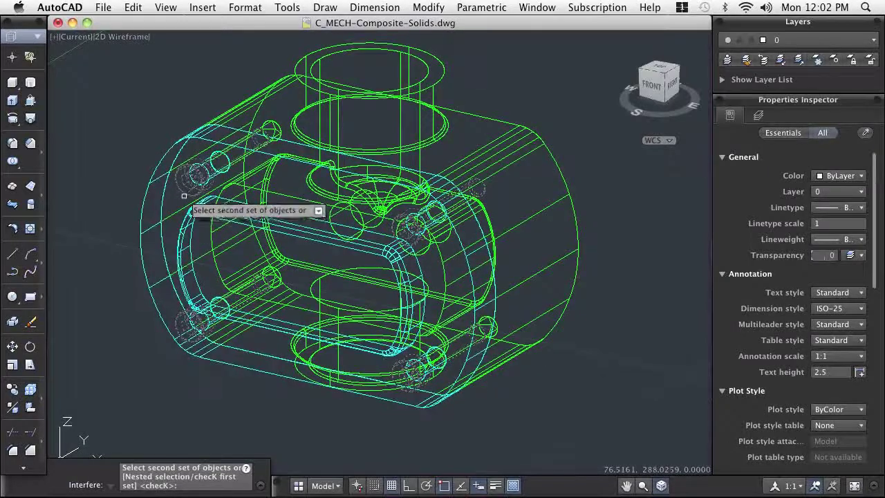
{"action": "key", "text": "Return"}
{"action": "left_click", "coordinate": [260, 486]}
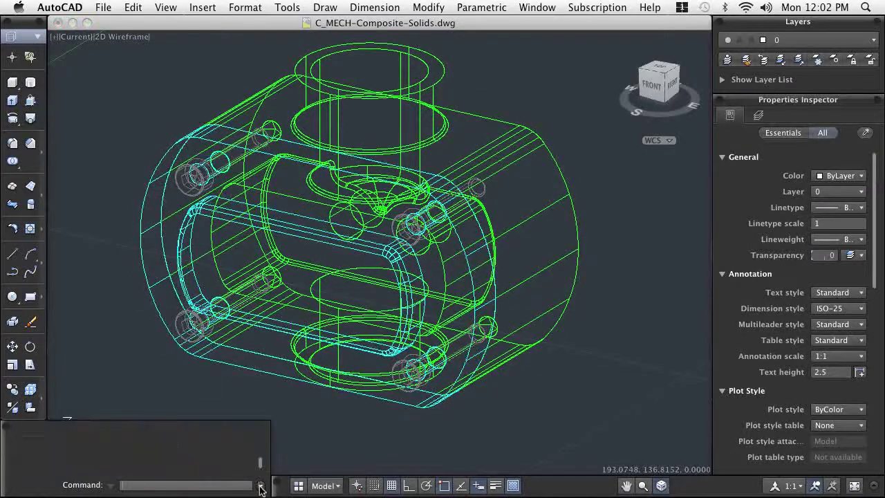
{"action": "left_click_drag", "start_coordinate": [151, 465], "coordinate": [45, 461]}
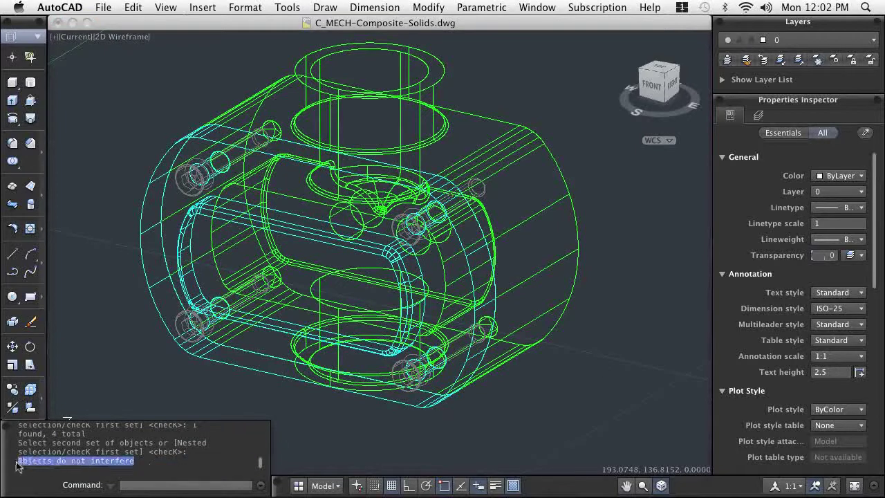
{"action": "left_click", "coordinate": [367, 446]}
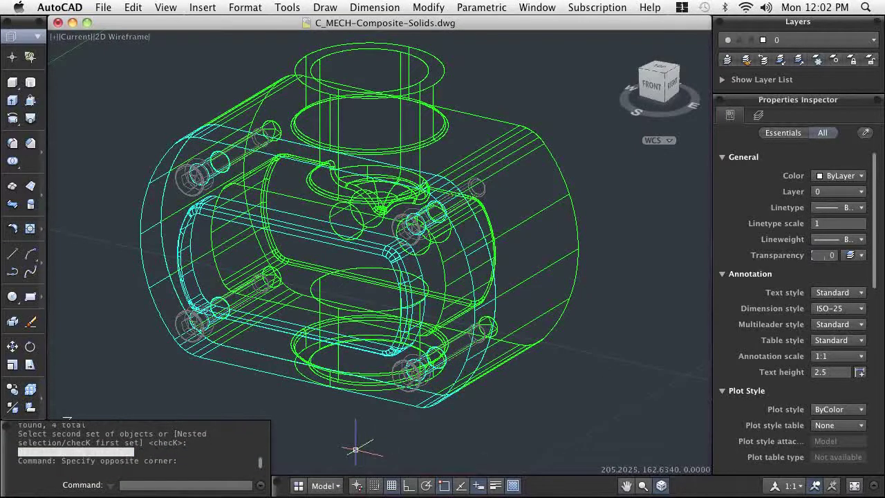
{"action": "left_click", "coordinate": [260, 486]}
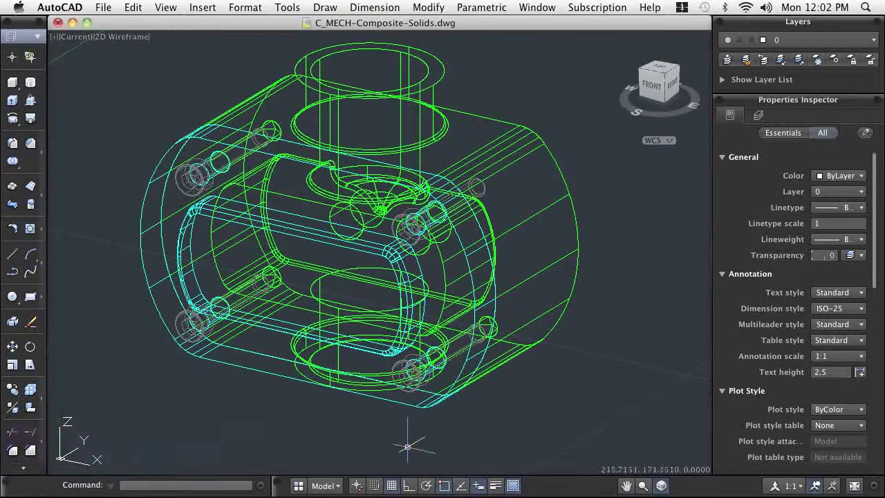
Thaw the Bushing and Hose layers in the layer list
{"action": "left_click", "coordinate": [875, 41]}
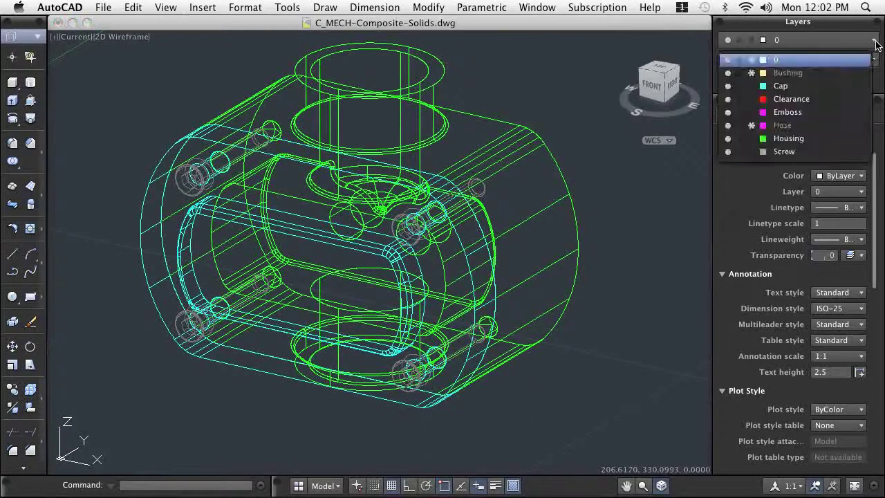
{"action": "left_click", "coordinate": [752, 73]}
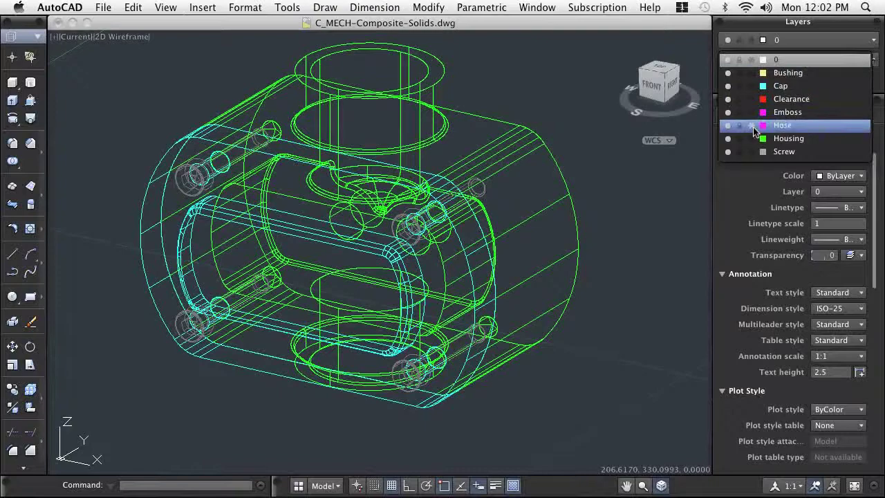
{"action": "left_click", "coordinate": [751, 125]}
{"action": "left_click", "coordinate": [632, 188]}
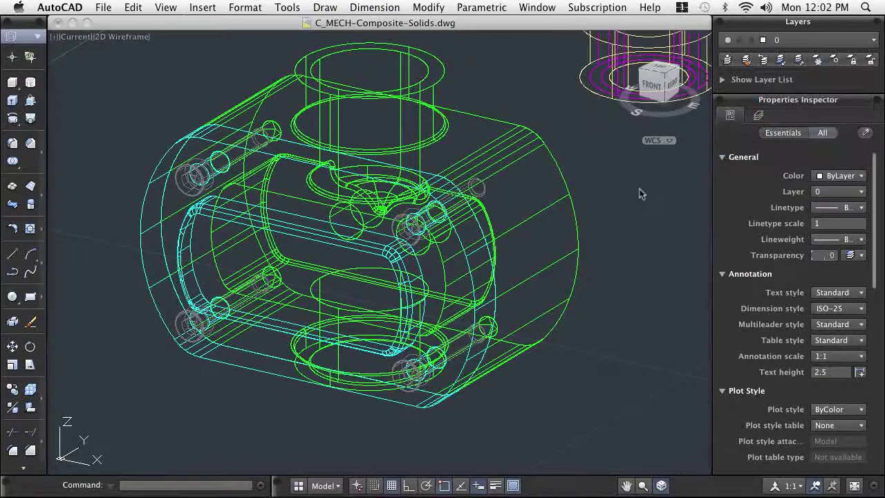
Pan and zoom out so the housing and both new cylinders fit in view
{"action": "middle_click_drag", "start_coordinate": [639, 194], "coordinate": [493, 291]}
{"action": "right_click", "coordinate": [494, 290]}
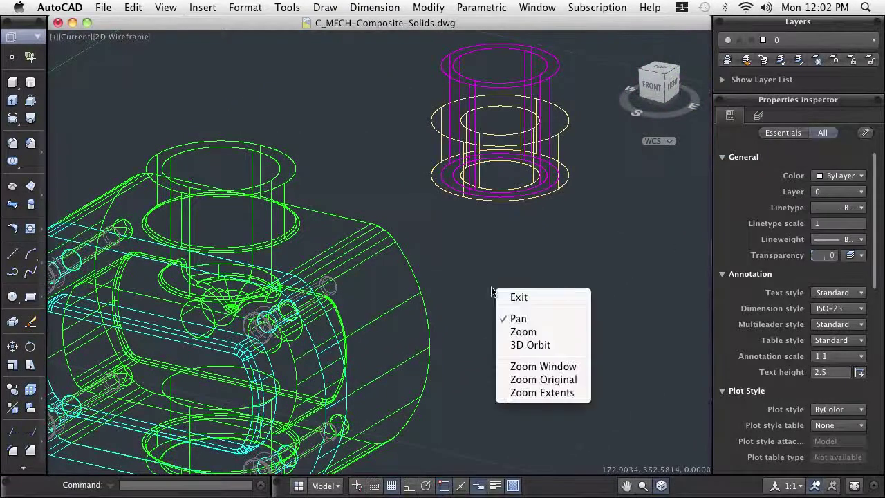
{"action": "left_click", "coordinate": [523, 332]}
{"action": "left_click_drag", "start_coordinate": [484, 306], "coordinate": [513, 384]}
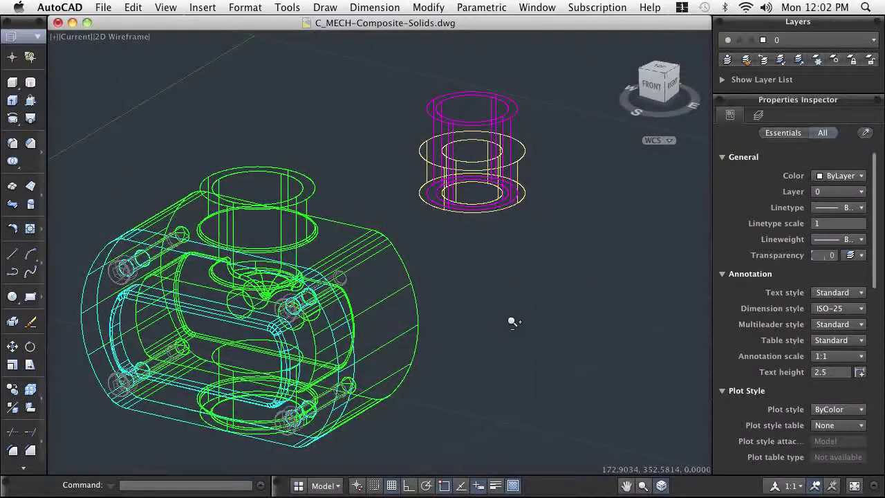
{"action": "key", "text": "Escape"}
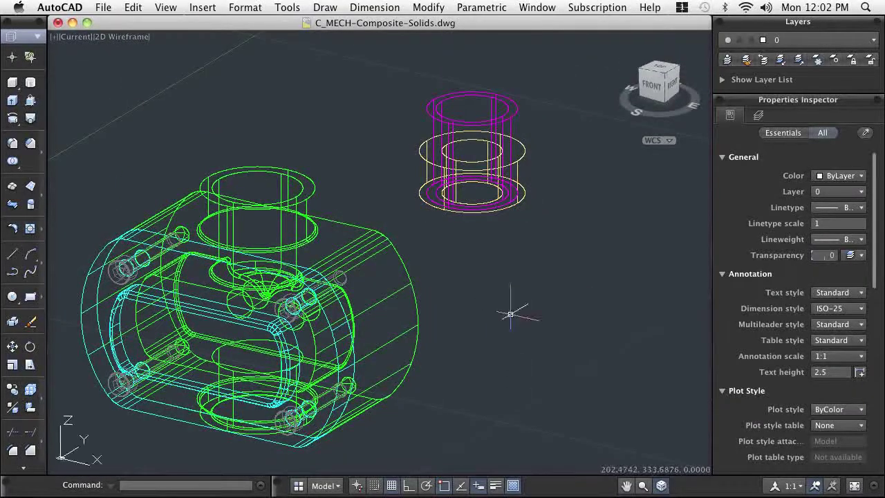
Switch to Realistic shading and intersect the tan and magenta cylinders into one ring
{"action": "left_click", "coordinate": [123, 38]}
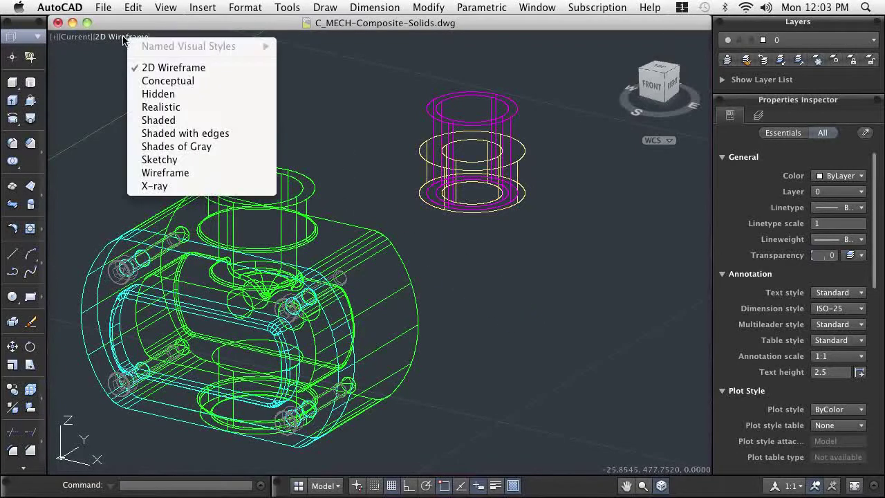
{"action": "left_click", "coordinate": [178, 107]}
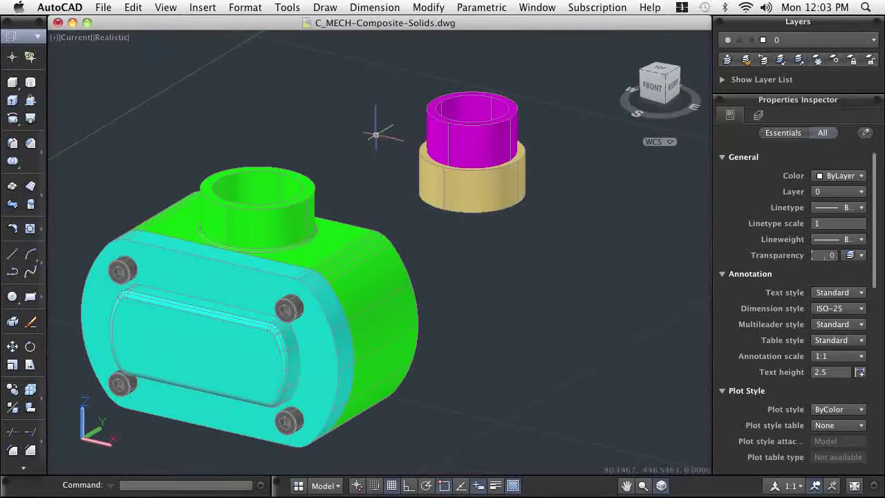
{"action": "left_click", "coordinate": [15, 163]}
{"action": "left_click", "coordinate": [38, 209]}
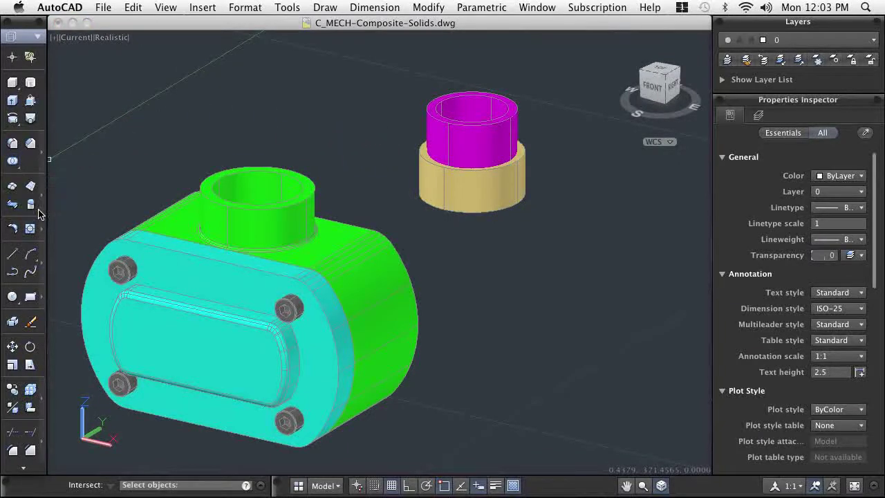
{"action": "left_click", "coordinate": [436, 166]}
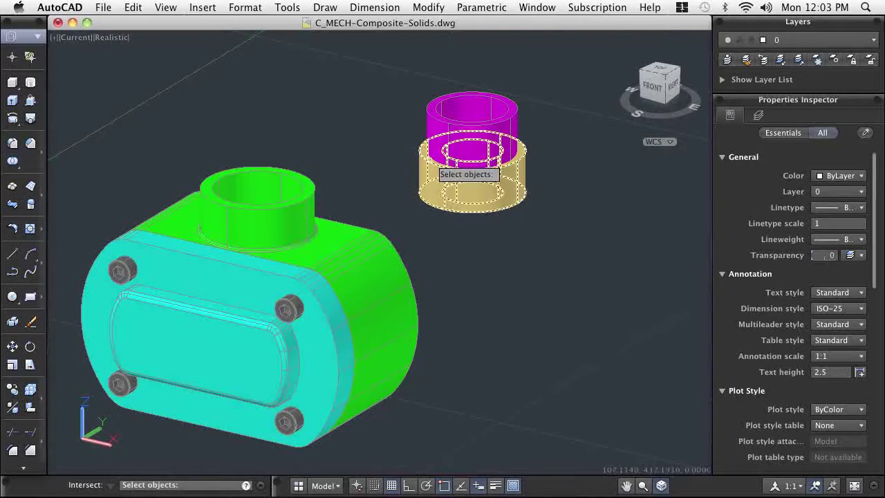
{"action": "left_click", "coordinate": [434, 122]}
{"action": "key", "text": "Return"}
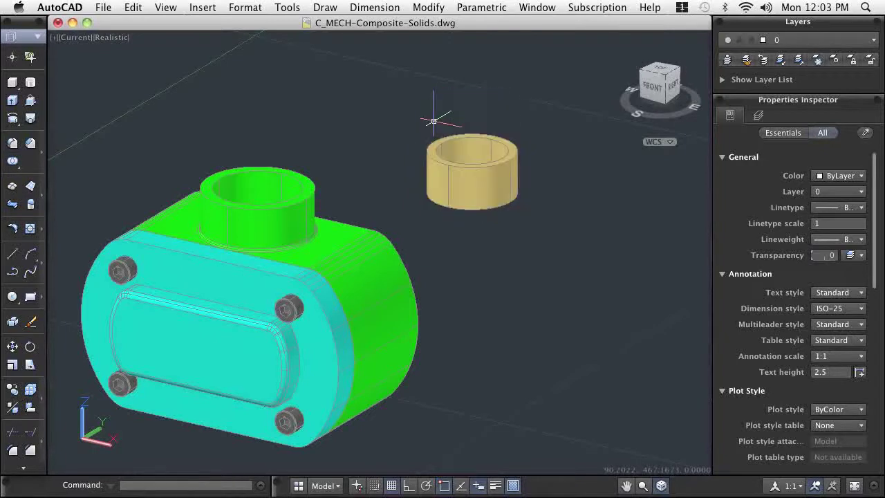
Move the tan bushing ring with M into the green housing's top boss
{"action": "type", "text": "m"}
{"action": "key", "text": "Return"}
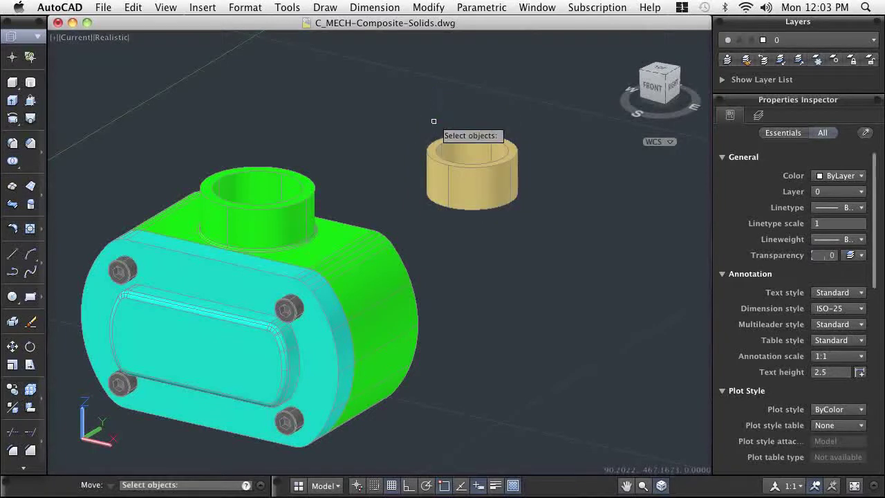
{"action": "left_click", "coordinate": [438, 140]}
{"action": "key", "text": "Return"}
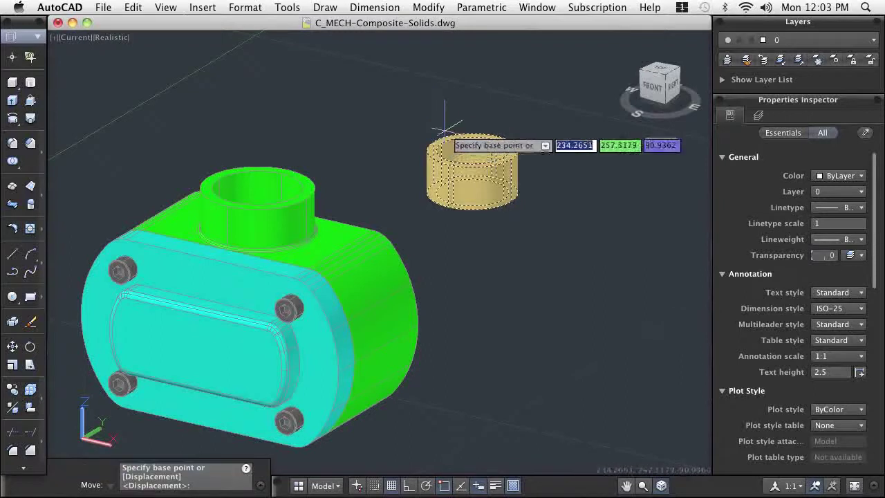
{"action": "left_click", "coordinate": [472, 150]}
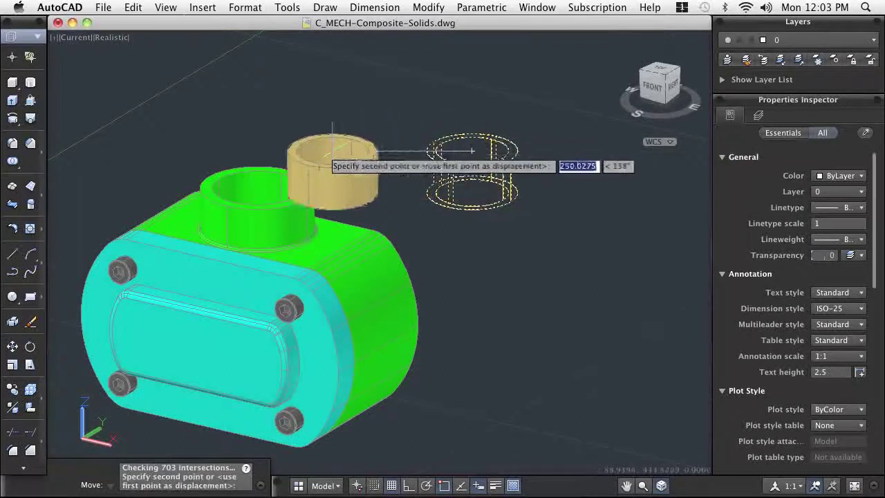
{"action": "left_click", "coordinate": [257, 185]}
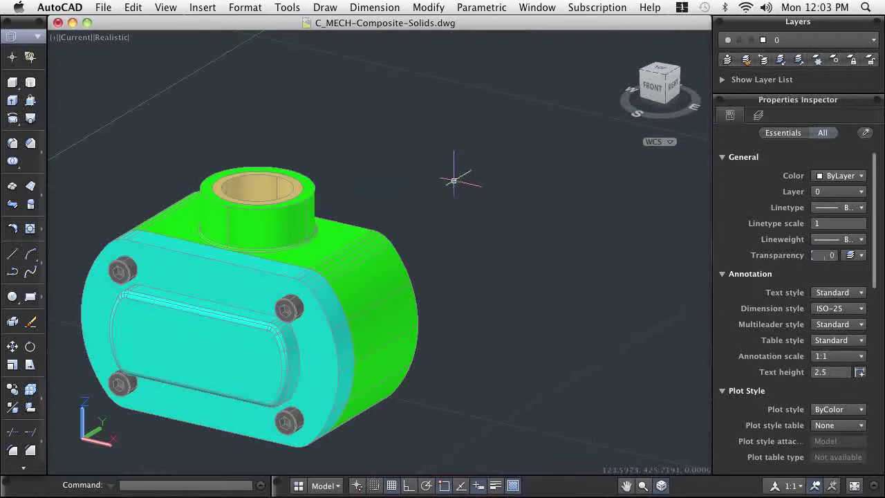
{"action": "middle_click_drag", "start_coordinate": [453, 180], "coordinate": [528, 115]}
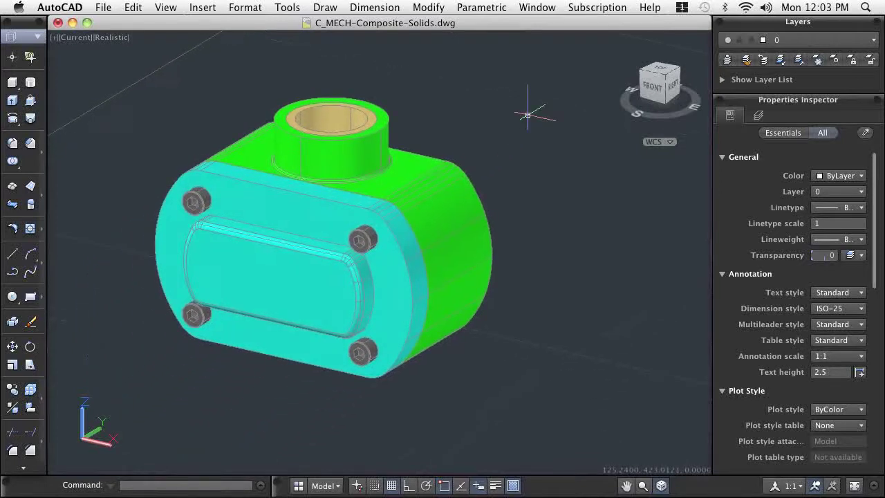